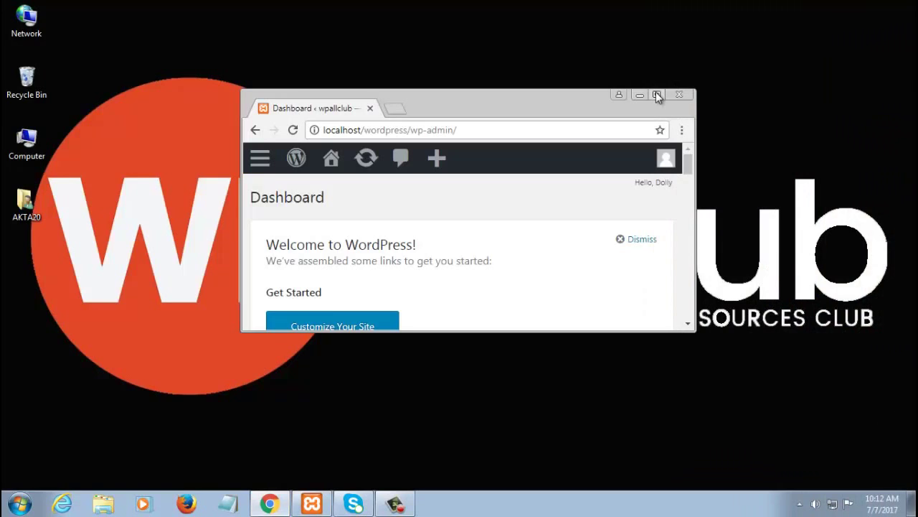
Step: Maximize the browser window and go to the Posts > Tags page
click(656, 94)
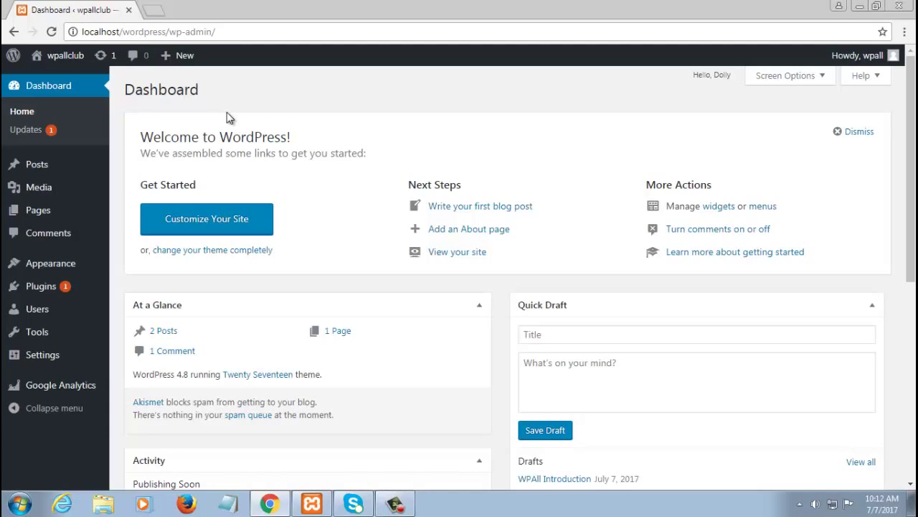
mouse_move(32, 164)
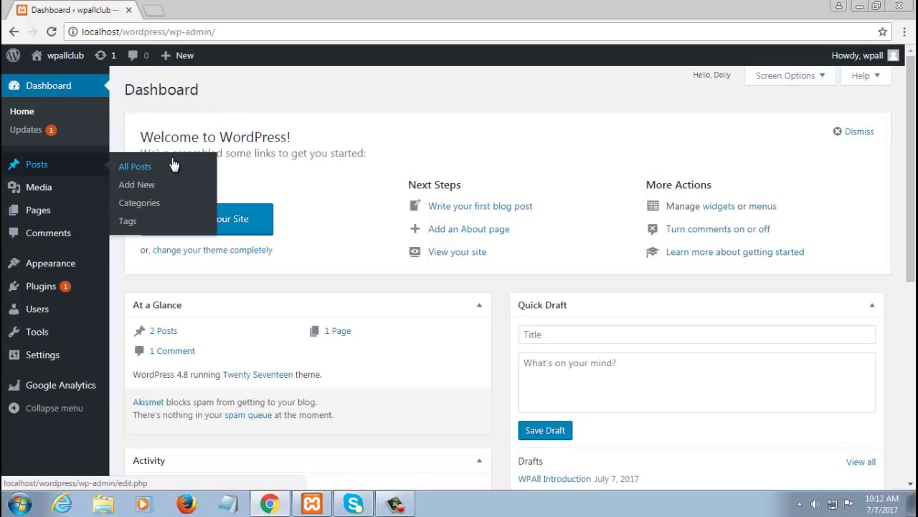
click(136, 223)
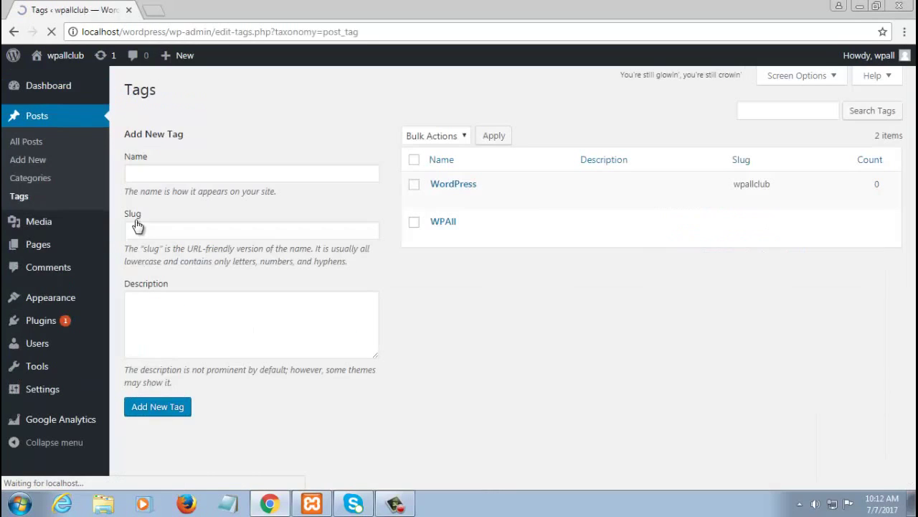
Step: Add a new tag named 'Title' with the slug 'wordpress'
click(269, 170)
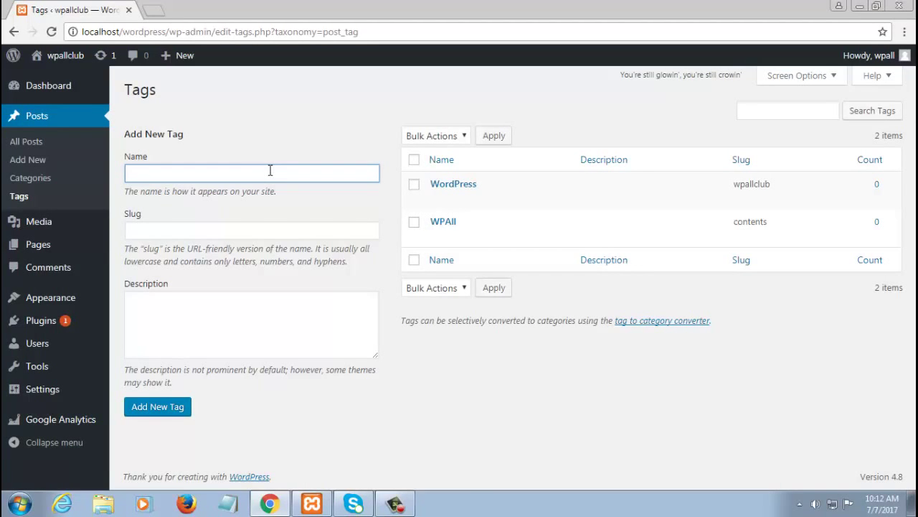
text(Title)
key(Tab)
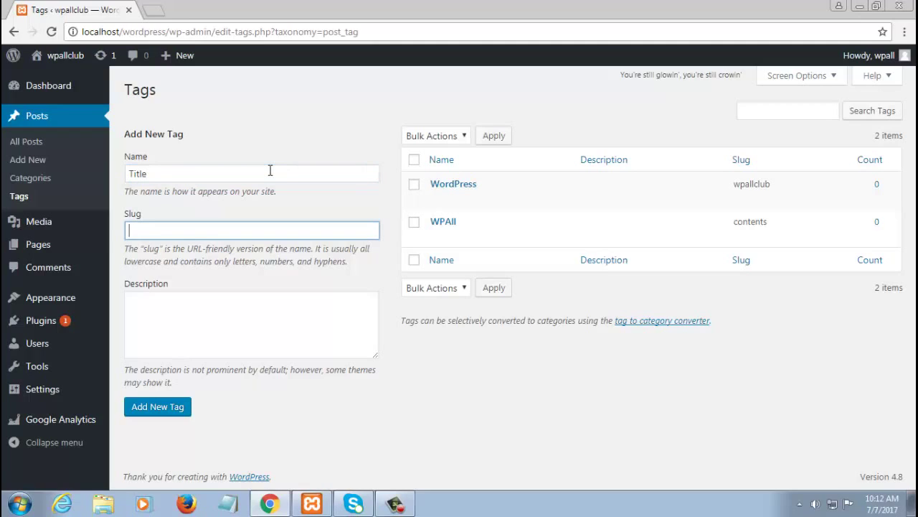
text(wodpressti)
key(BackSpace)
key(BackSpace)
key(BackSpace)
key(BackSpace)
key(BackSpace)
key(BackSpace)
key(BackSpace)
key(BackSpace)
text(rdpress)
click(184, 305)
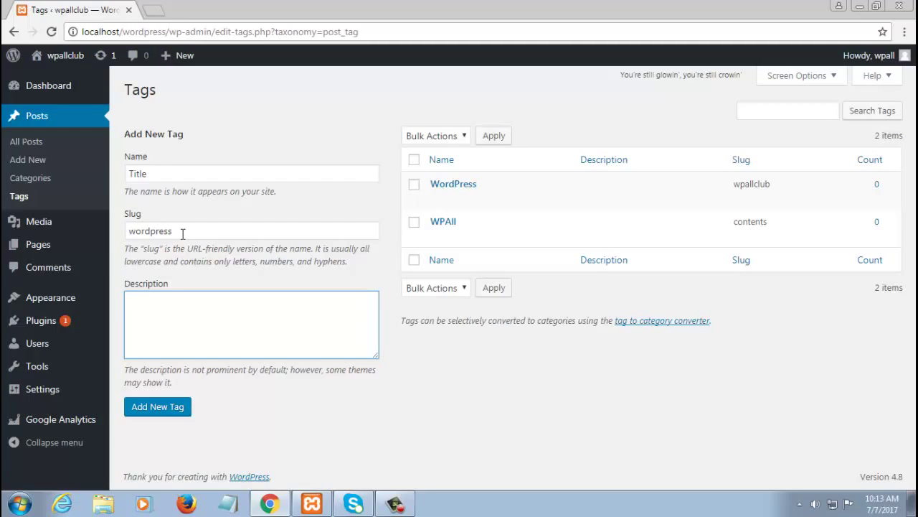
click(172, 410)
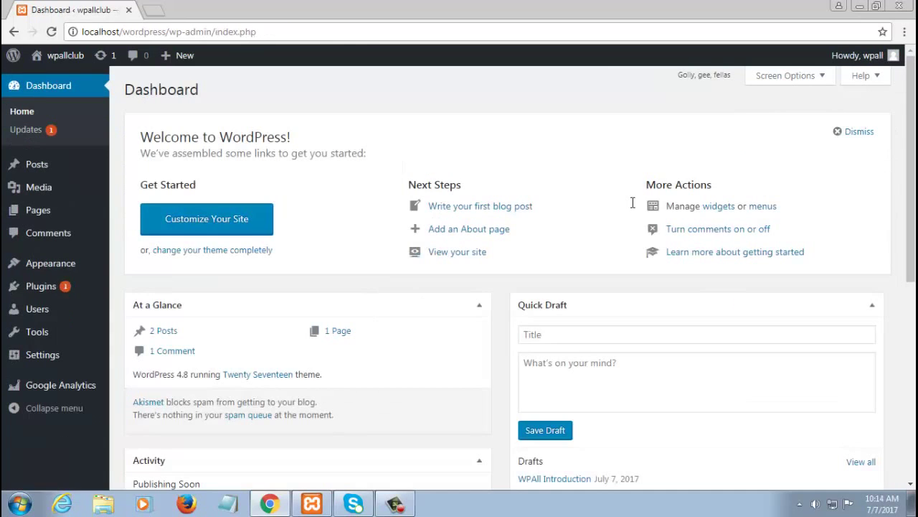
Step: On Appearance > Widgets, drag a Tag Cloud widget into the Footer 2 area
mouse_move(68, 263)
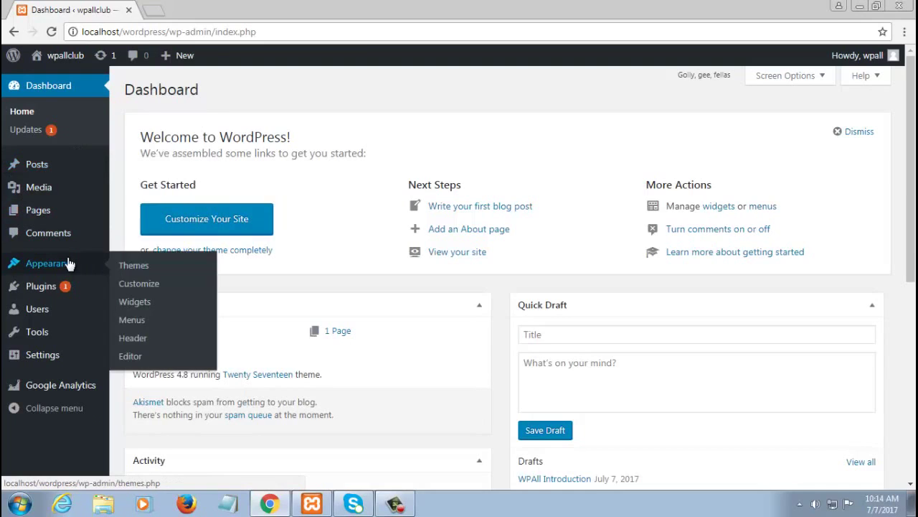
click(142, 304)
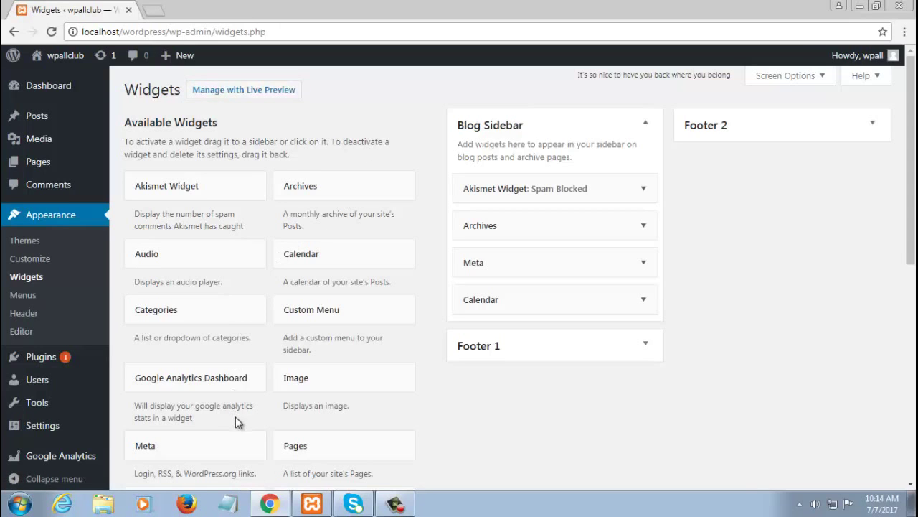
scroll(293, 342, down, 5)
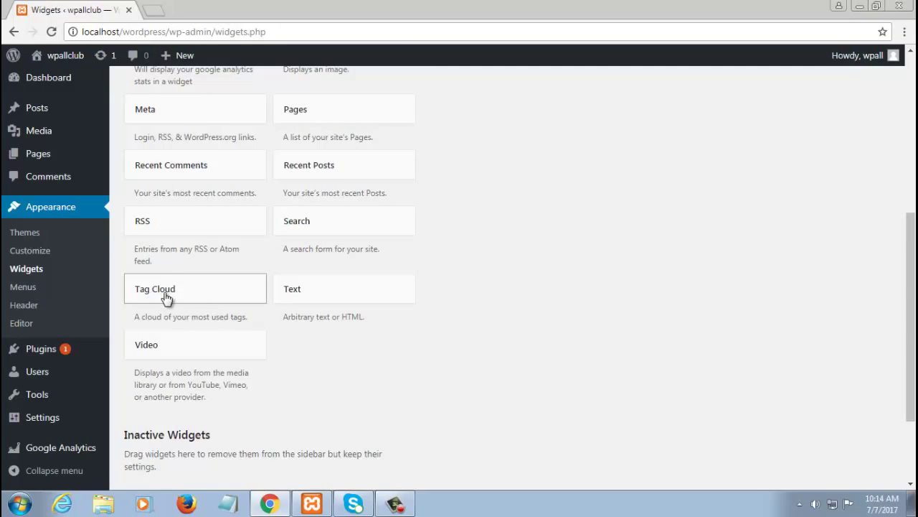
drag(167, 298, 777, 98)
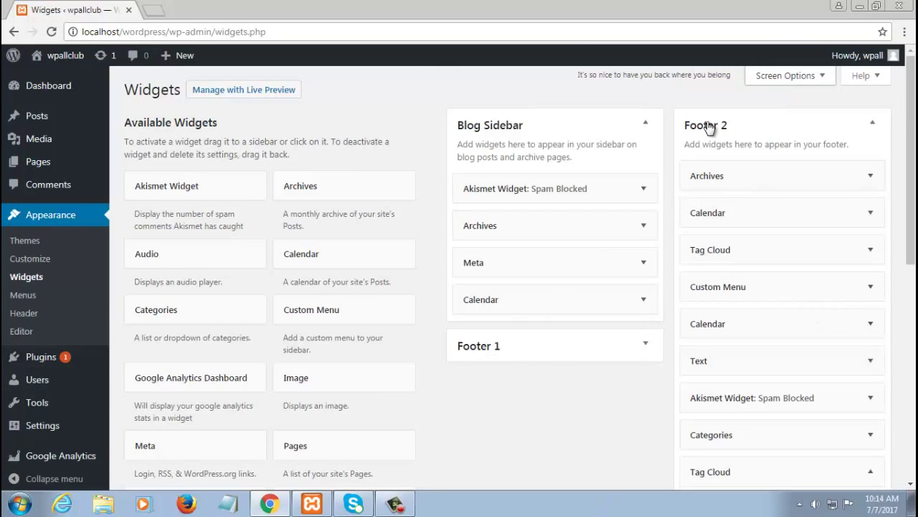
Step: Title the Footer 2 Tag Cloud widget 'WPAll Tags' and save it
click(740, 258)
click(748, 296)
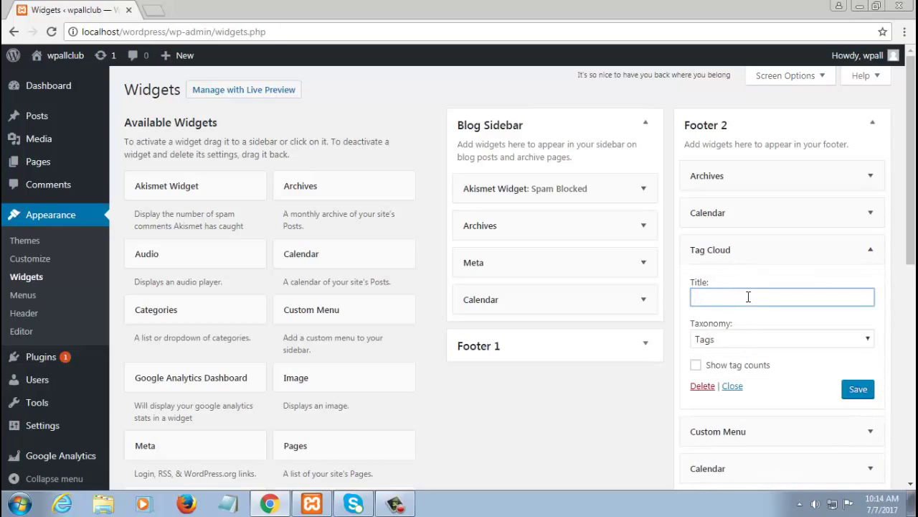
text(WPAll Tags)
click(843, 393)
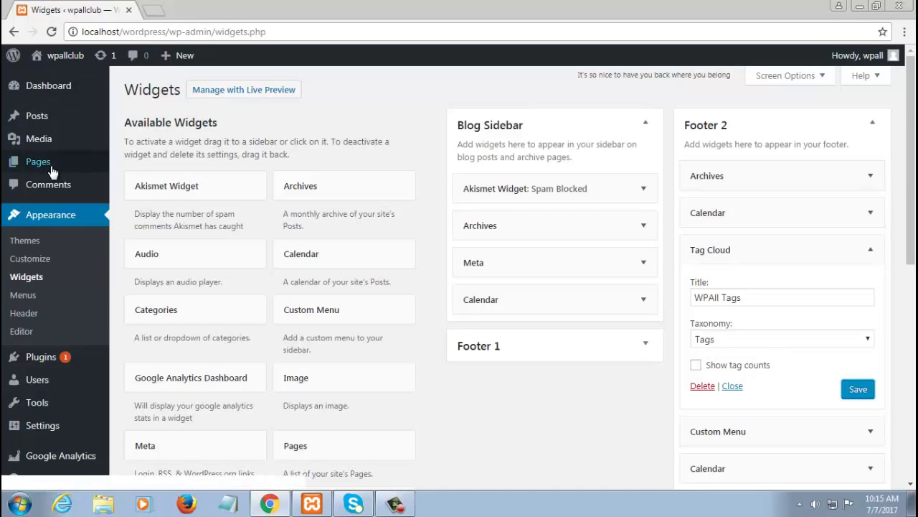
Step: Start a new post titled 'WordPress WPAll', leaving its wordpress-wpall permalink unchanged
mouse_move(37, 116)
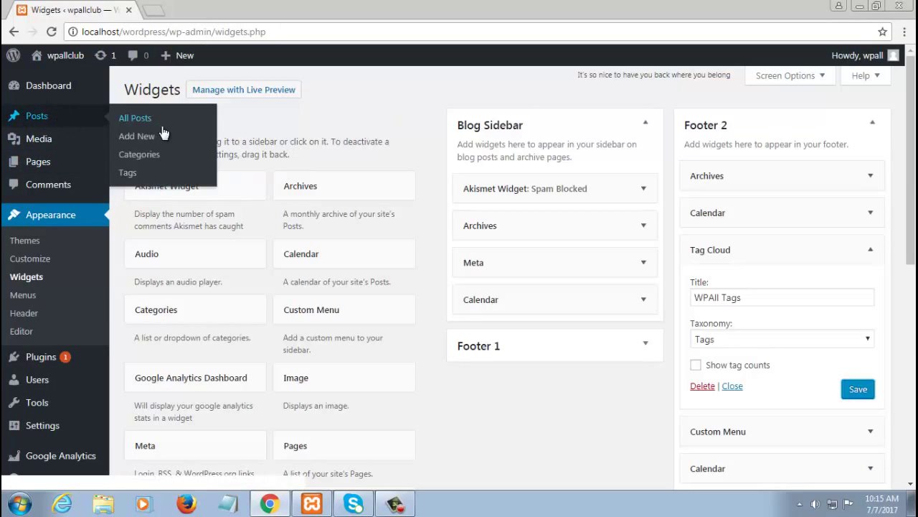
click(157, 139)
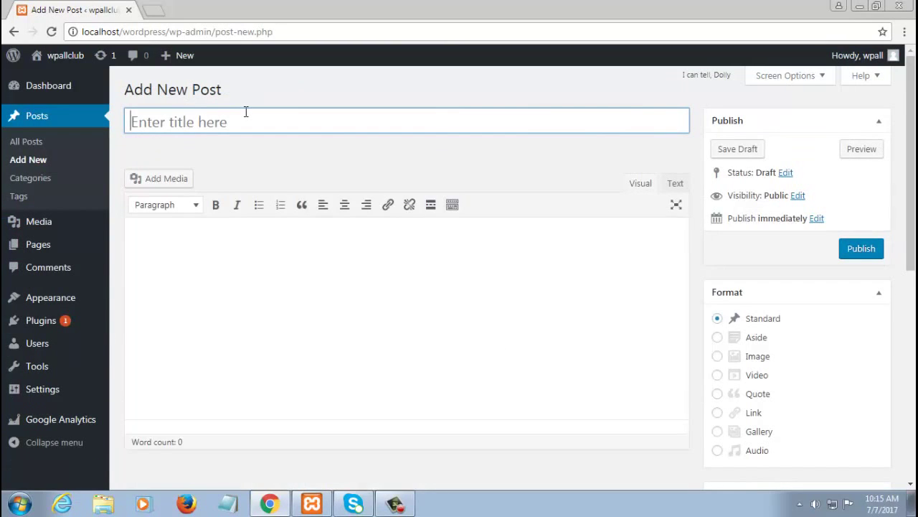
text(Word)
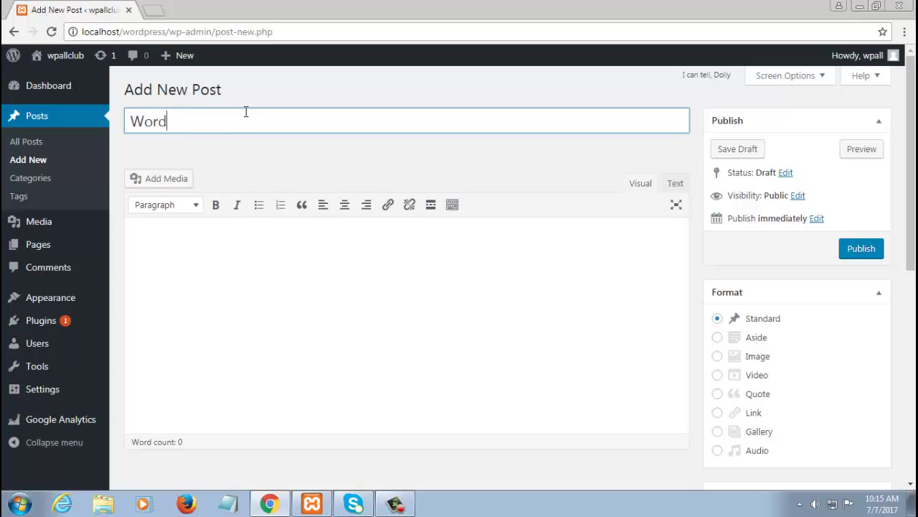
text(Press WPAll)
click(173, 257)
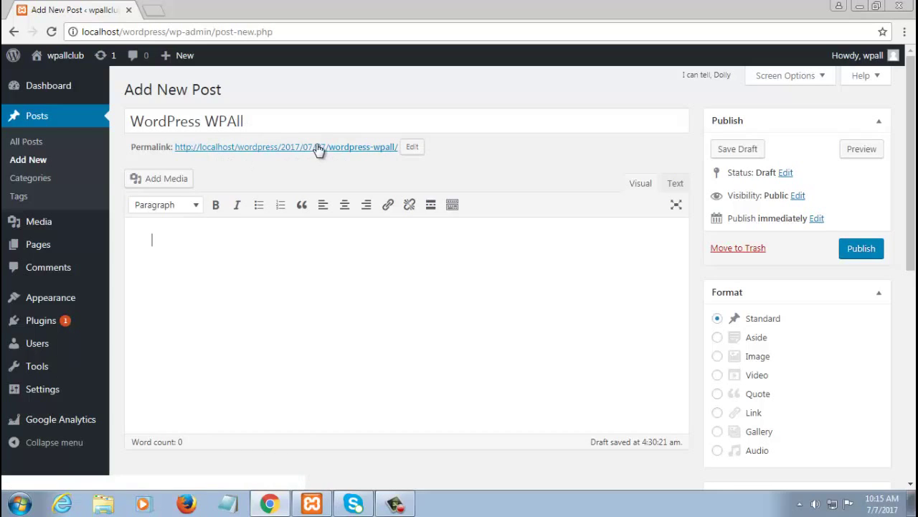
click(412, 147)
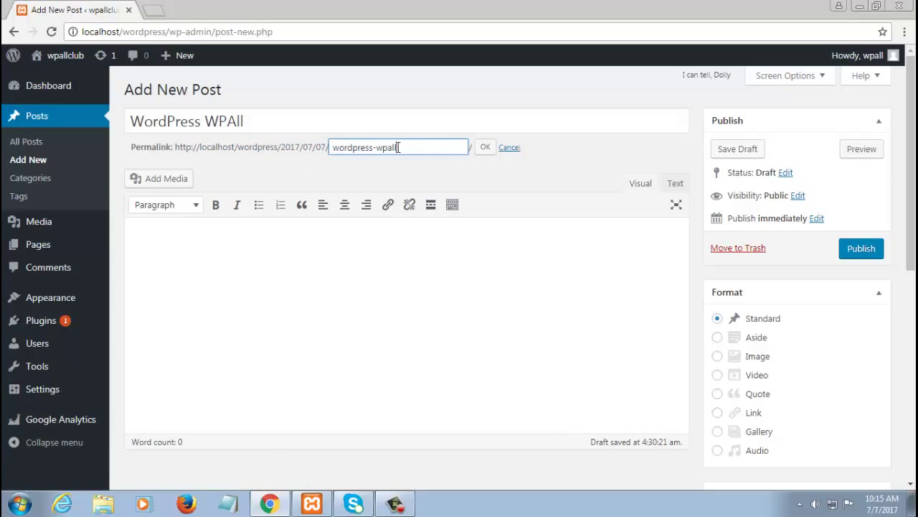
click(508, 150)
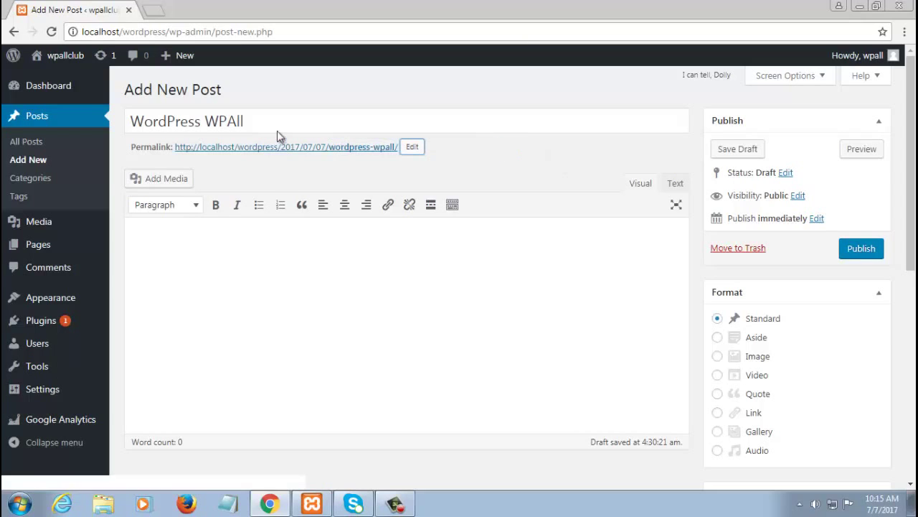
Step: Type 'This is the place where you type your text.' into the post body
click(186, 226)
text(This si)
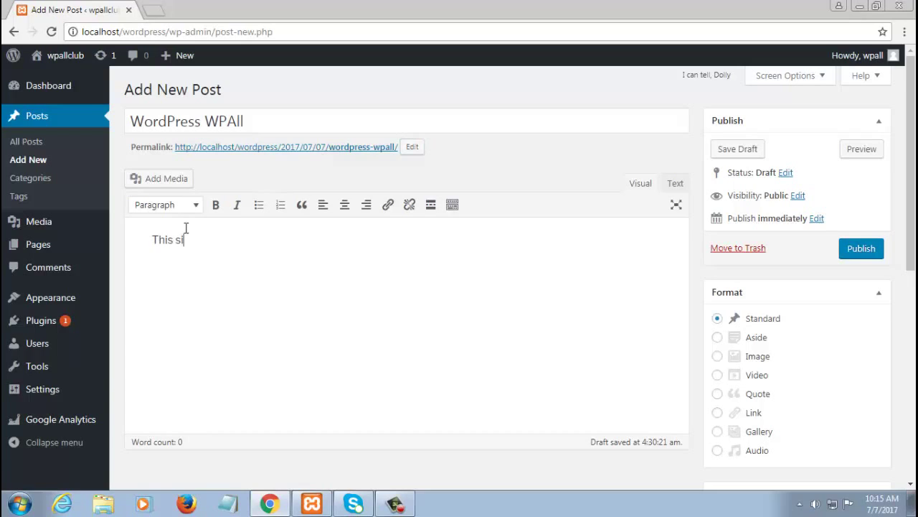
key(BackSpace)
key(BackSpace)
text(is the place where you type your text.)
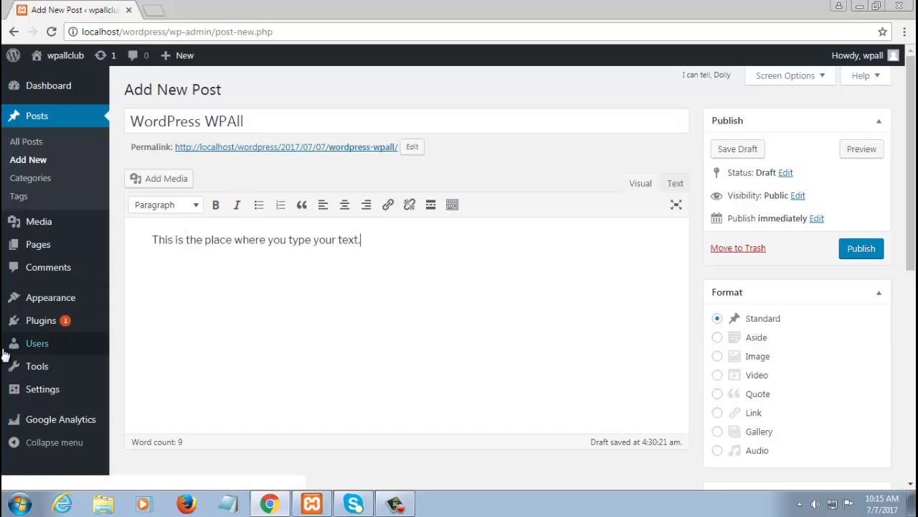
Step: Add the tags introduction, wordpress and wpall to the post
mouse_move(98, 234)
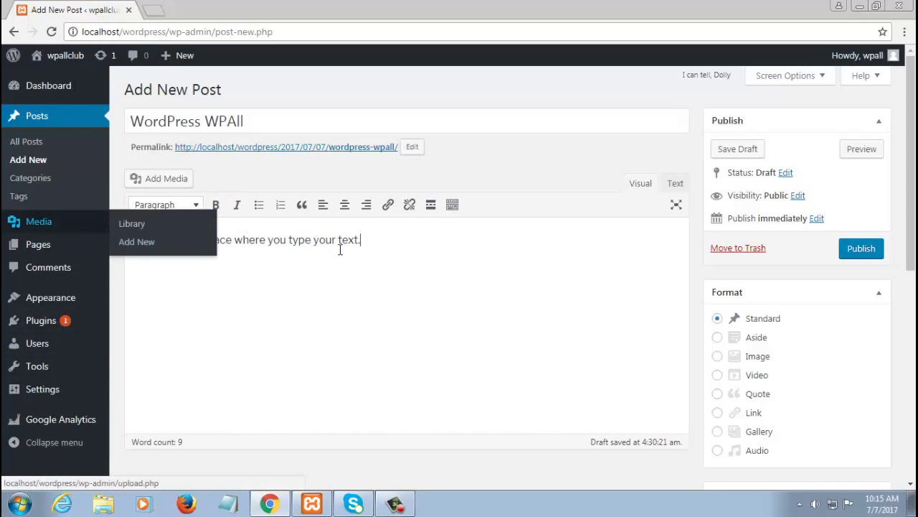
scroll(884, 184, down, 2)
scroll(883, 183, down, 3)
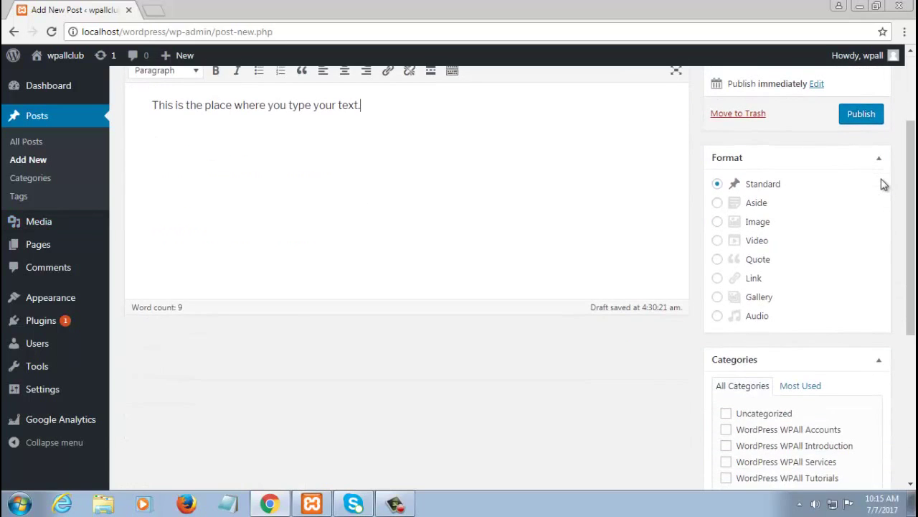
scroll(883, 188, down, 1)
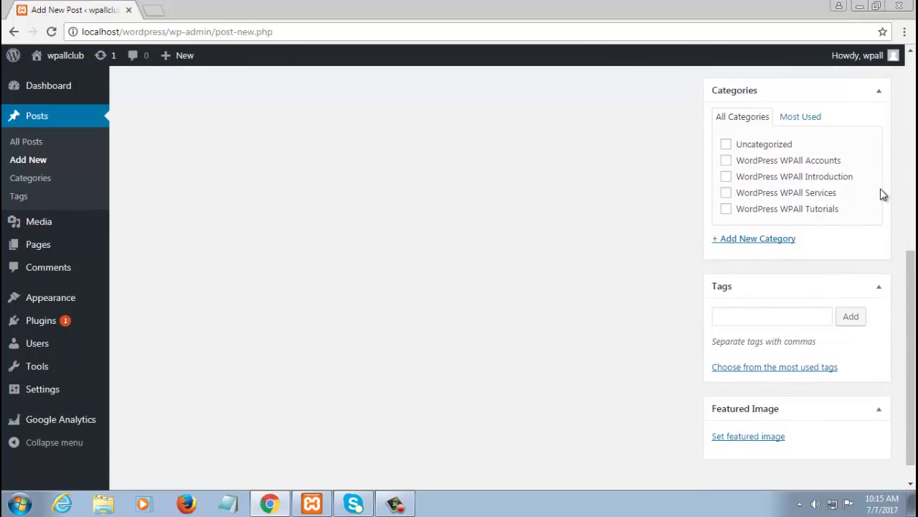
click(772, 318)
text(intro)
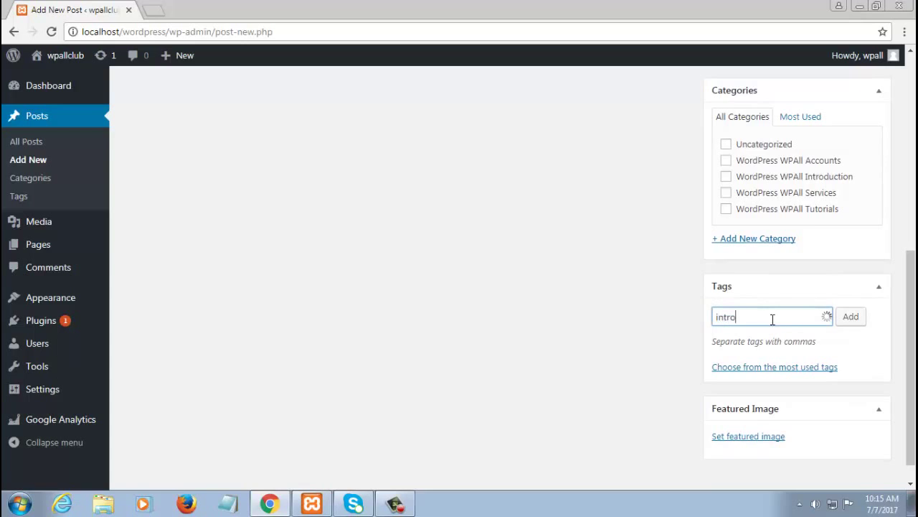
text(duction, wordpre)
key(BackSpace)
key(BackSpace)
key(BackSpace)
text(press, wpall)
click(851, 321)
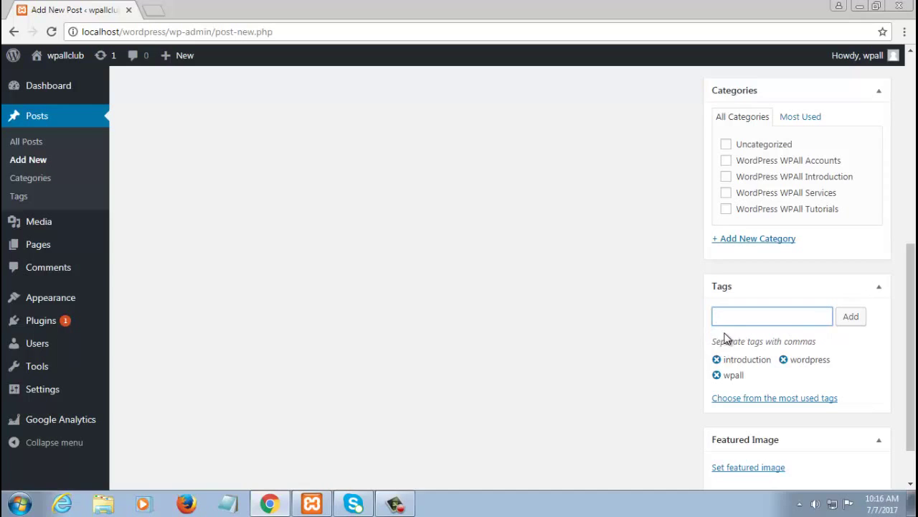
Step: Remove the introduction and wpall tags, keeping only wordpress
click(716, 359)
click(775, 359)
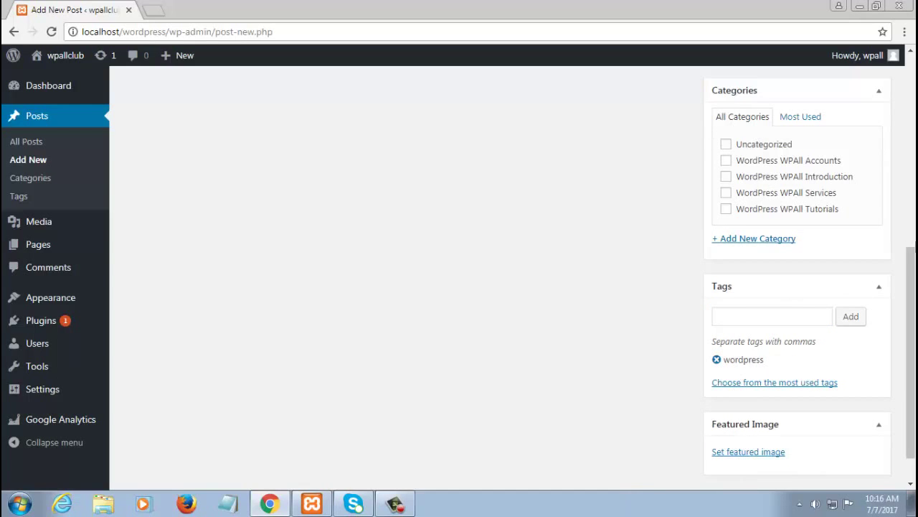
scroll(711, 266, up, 3)
scroll(687, 254, up, 4)
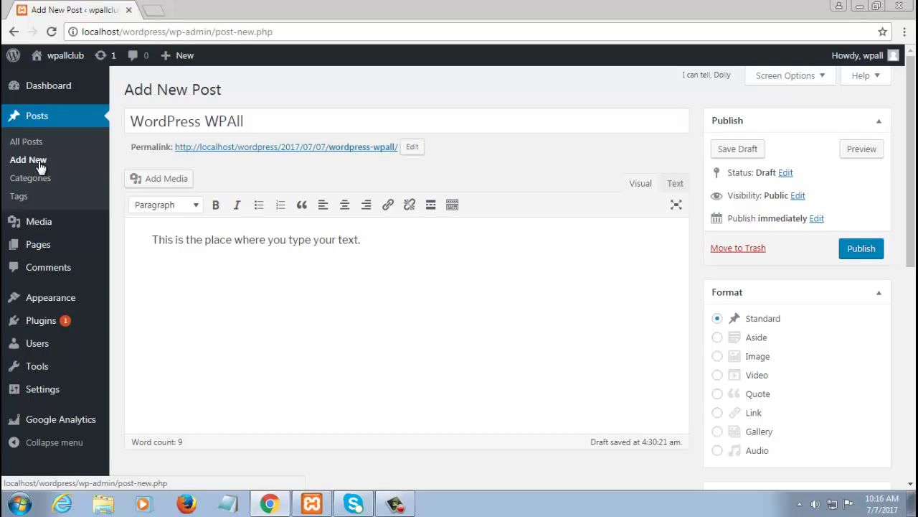
Step: Minimize the browser window to show the desktop
click(859, 7)
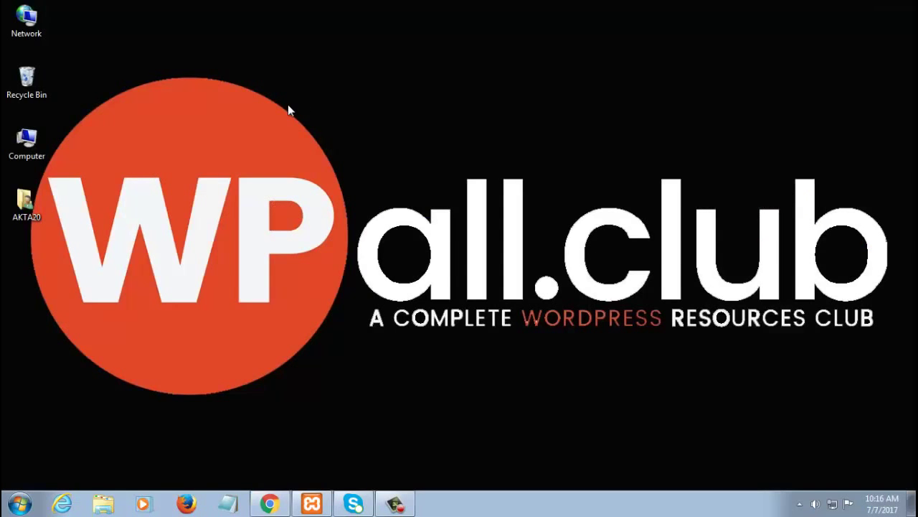